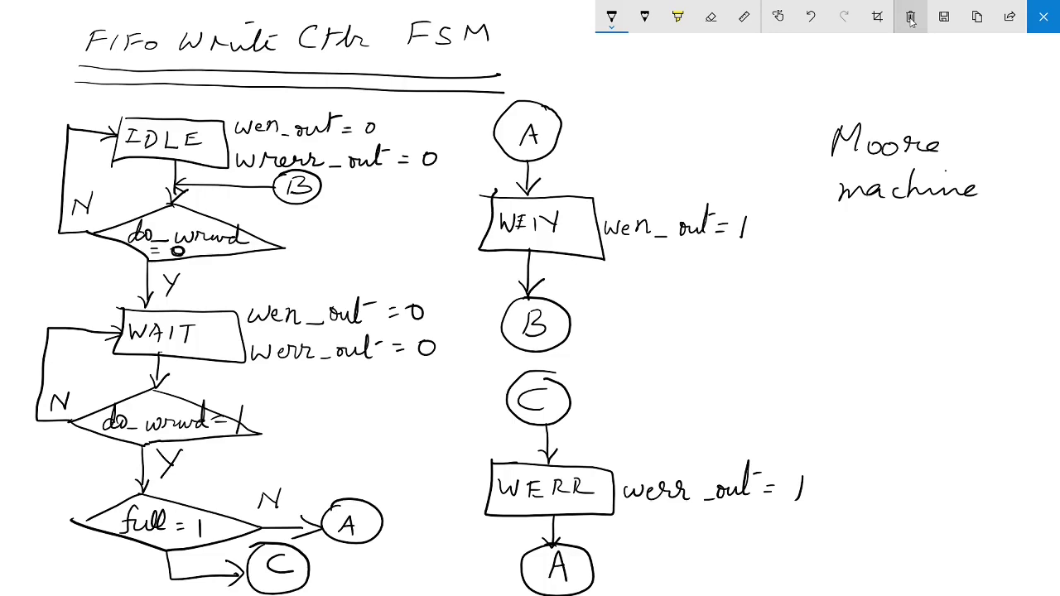
Step: Handwrite "with registered" below the "Moore machine" note, complete the phrase on the line beneath and underline it twice
{"action": "left_click_drag", "start_coordinate": [864, 241], "coordinate": [934, 250]}
{"action": "mouse_move", "coordinate": [813, 307]}
{"action": "left_mouse_down"}
{"action": "mouse_move", "coordinate": [903, 297]}
{"action": "mouse_move", "coordinate": [905, 308]}
{"action": "mouse_move", "coordinate": [926, 286]}
{"action": "mouse_move", "coordinate": [933, 297]}
{"action": "mouse_move", "coordinate": [996, 303]}
{"action": "left_mouse_up"}
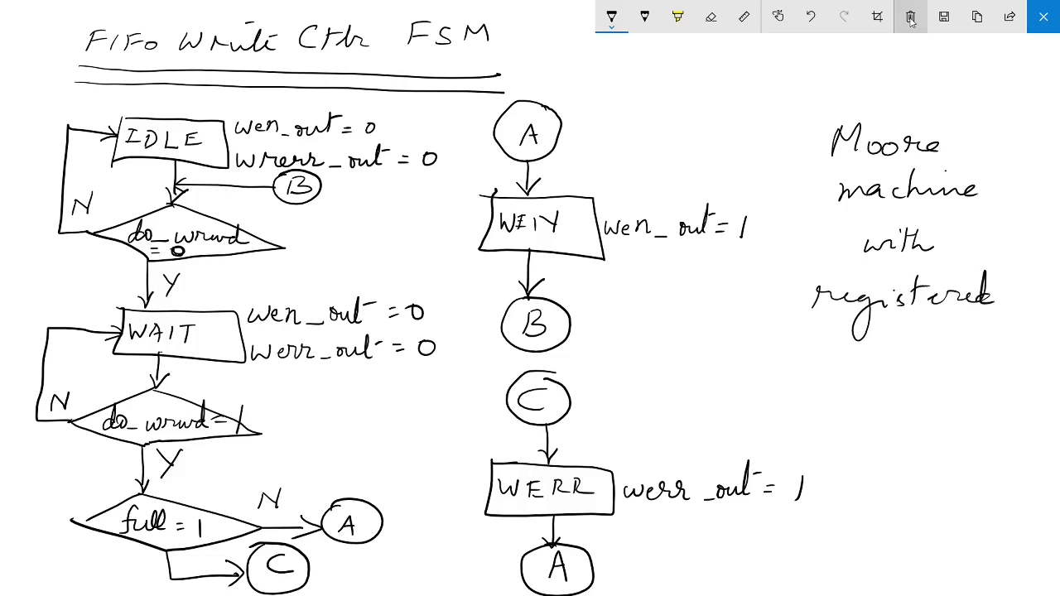
{"action": "mouse_move", "coordinate": [873, 375]}
{"action": "left_mouse_down"}
{"action": "mouse_move", "coordinate": [949, 349]}
{"action": "mouse_move", "coordinate": [931, 407]}
{"action": "mouse_move", "coordinate": [946, 370]}
{"action": "mouse_move", "coordinate": [985, 372]}
{"action": "left_mouse_up"}
{"action": "left_click_drag", "start_coordinate": [979, 354], "coordinate": [990, 351]}
{"action": "left_click_drag", "start_coordinate": [901, 409], "coordinate": [946, 405]}
{"action": "left_click_drag", "start_coordinate": [909, 417], "coordinate": [954, 414]}
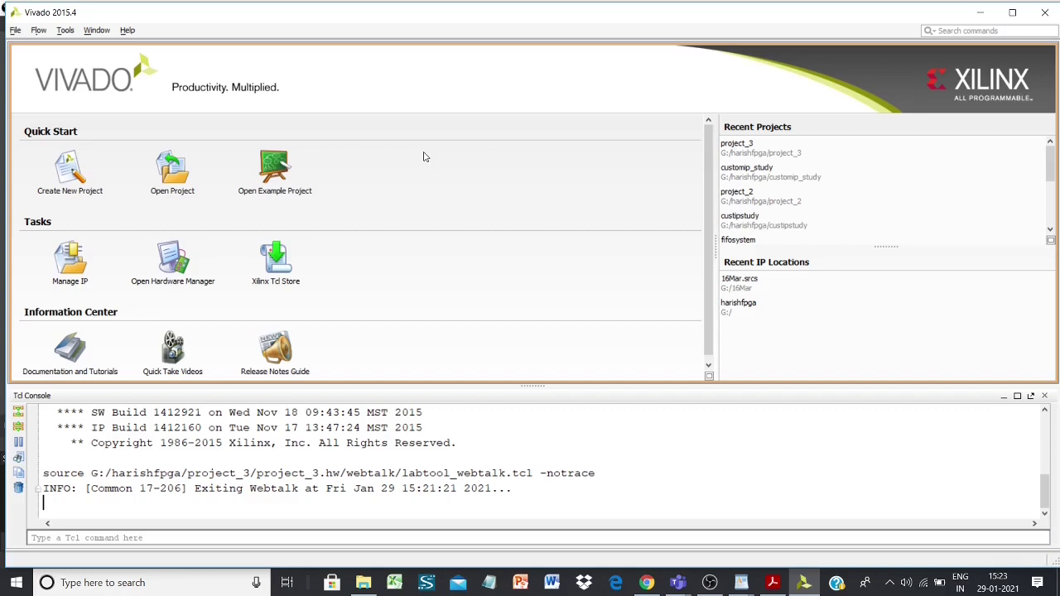
Step: Switch to Vivado and start a new project named vivadocustomip, keeping the suggested location and project subdirectory
{"action": "left_click", "coordinate": [16, 30]}
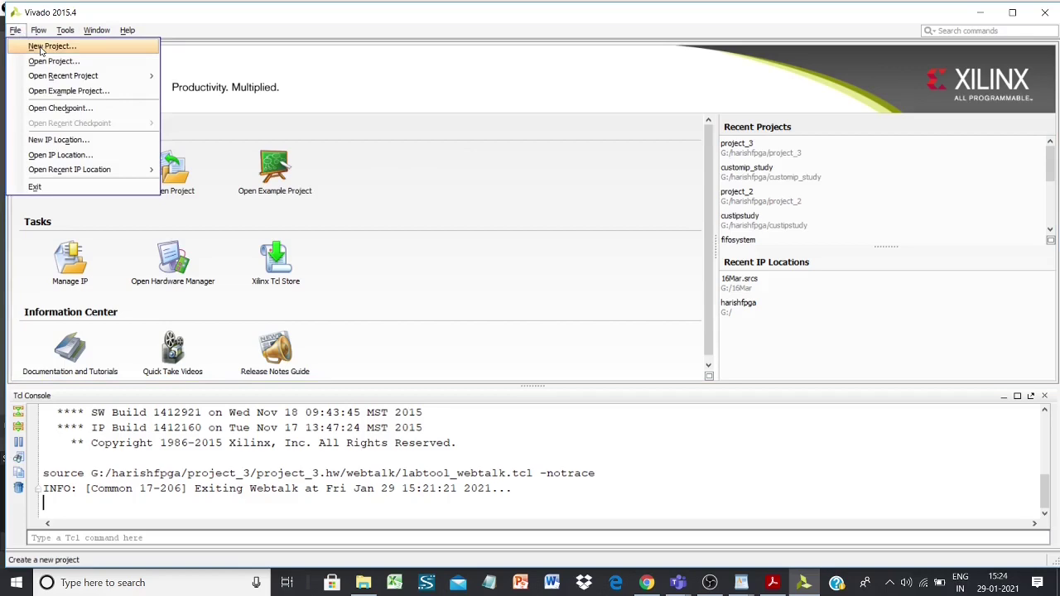
{"action": "left_click", "coordinate": [49, 46]}
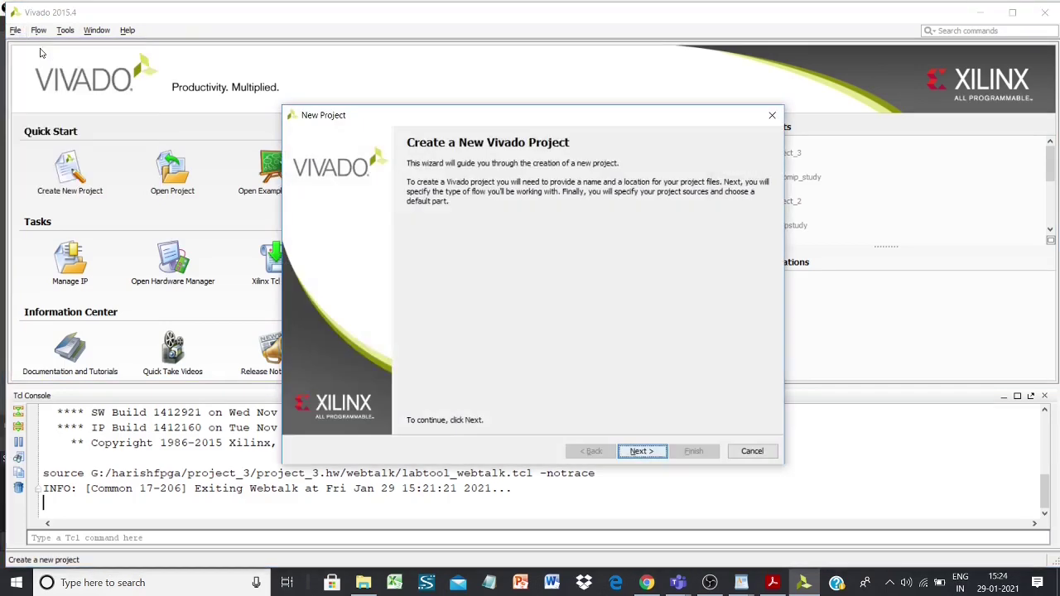
{"action": "left_click", "coordinate": [642, 451]}
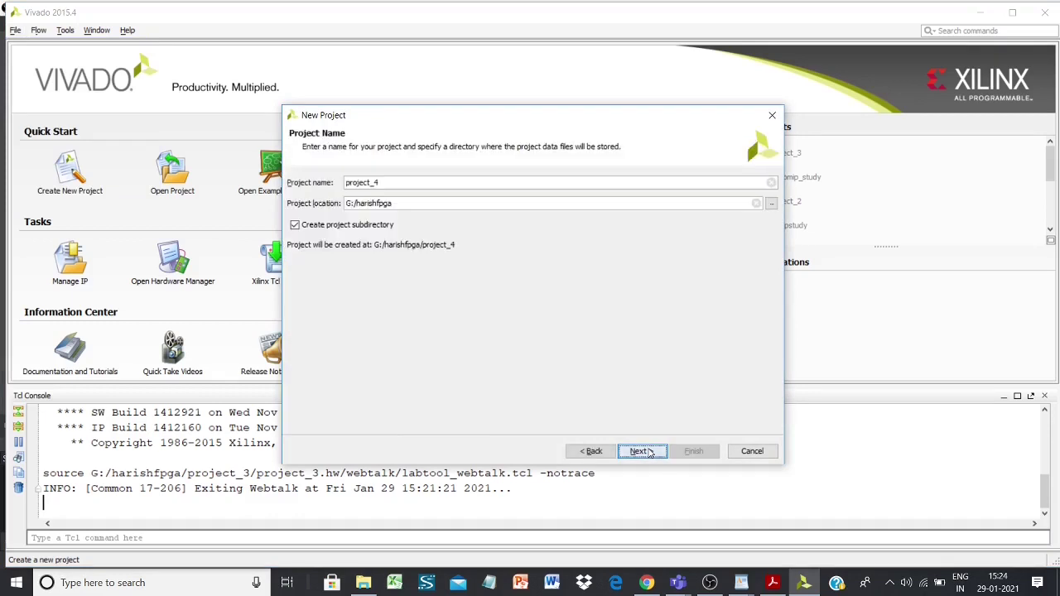
{"action": "double_click", "coordinate": [396, 180]}
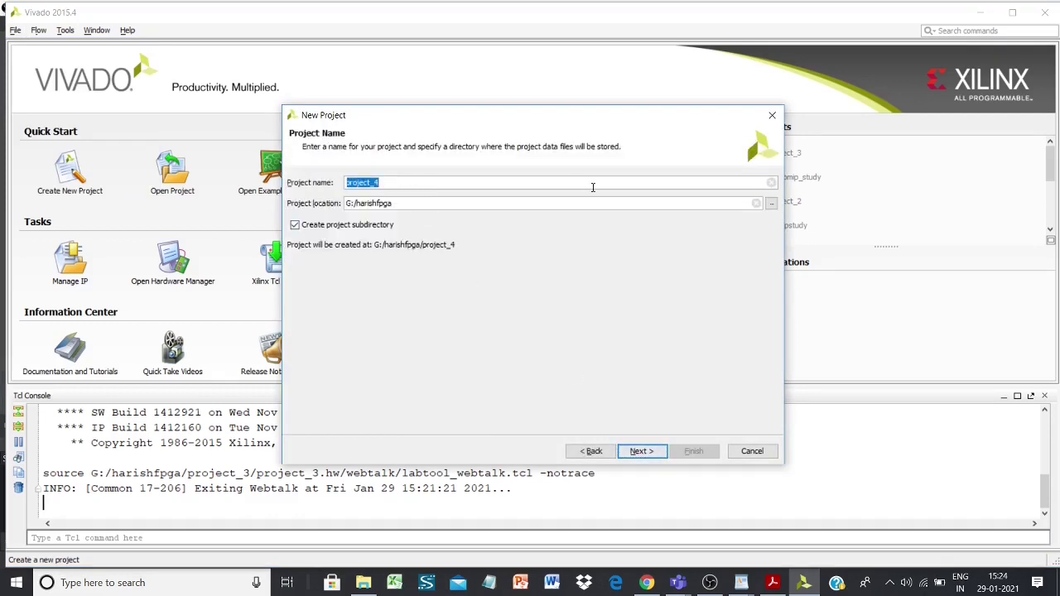
{"action": "type", "text": "vivado"}
{"action": "type", "text": "s"}
{"action": "type", "text": "ustomu"}
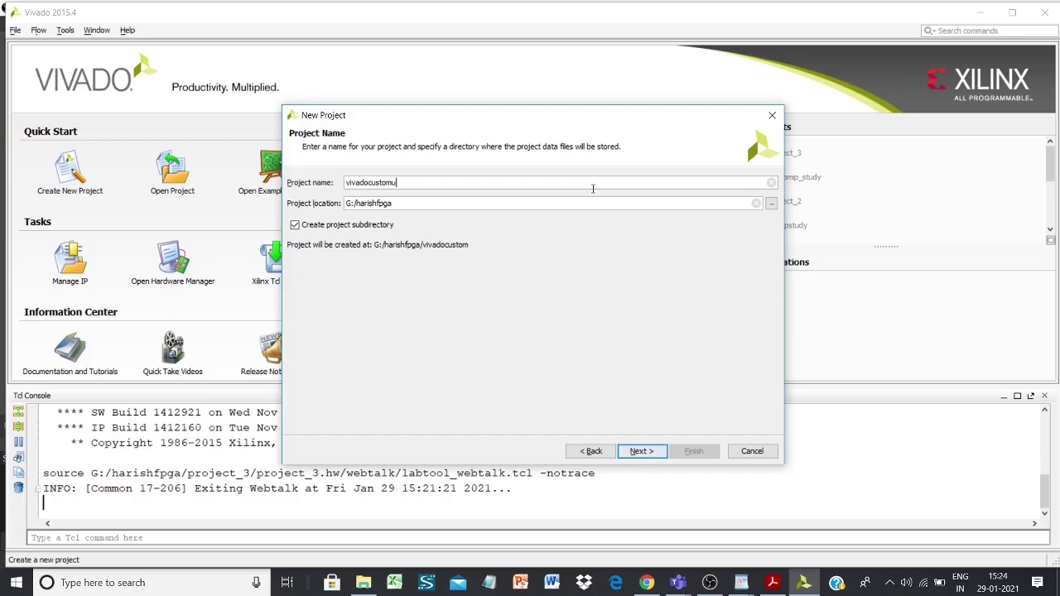
{"action": "key", "text": "BackSpace"}
{"action": "type", "text": "ip"}
{"action": "left_click", "coordinate": [643, 454]}
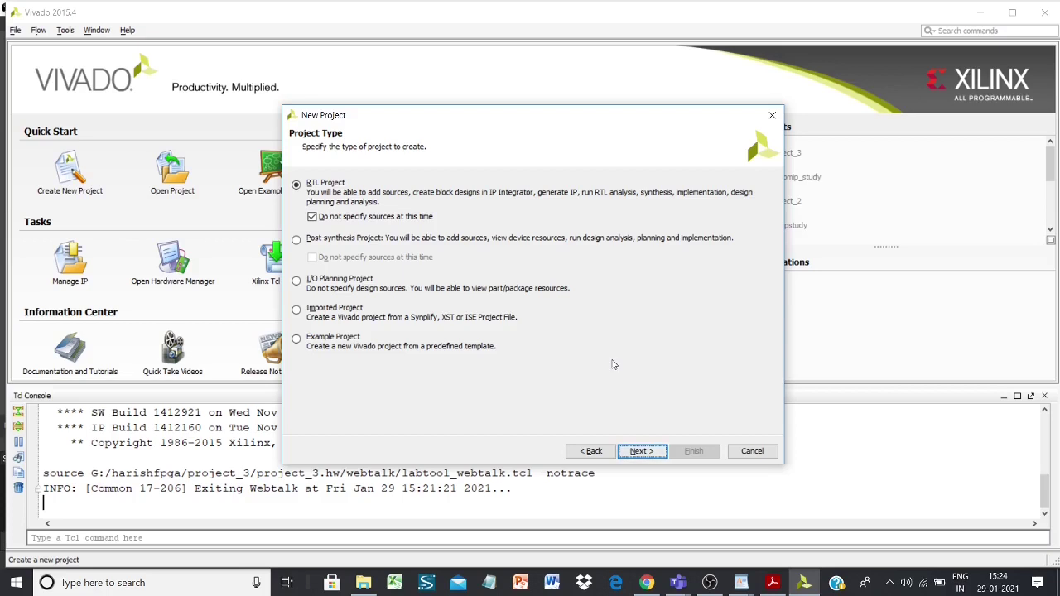
Step: Make it an RTL project without sources, choose the Basys3 board as default and create the project
{"action": "left_click", "coordinate": [641, 451]}
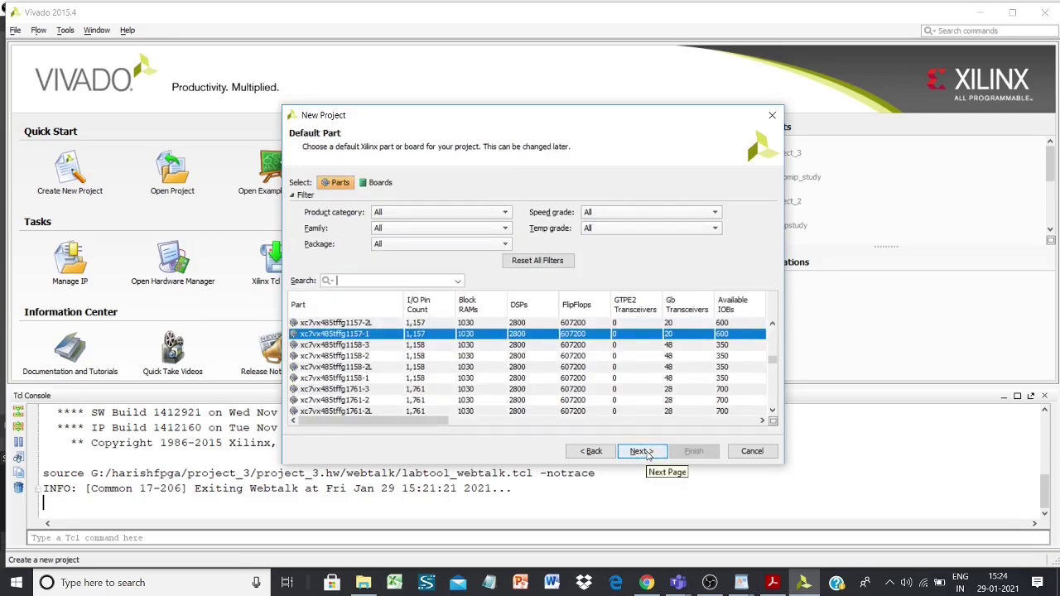
{"action": "left_click", "coordinate": [383, 189]}
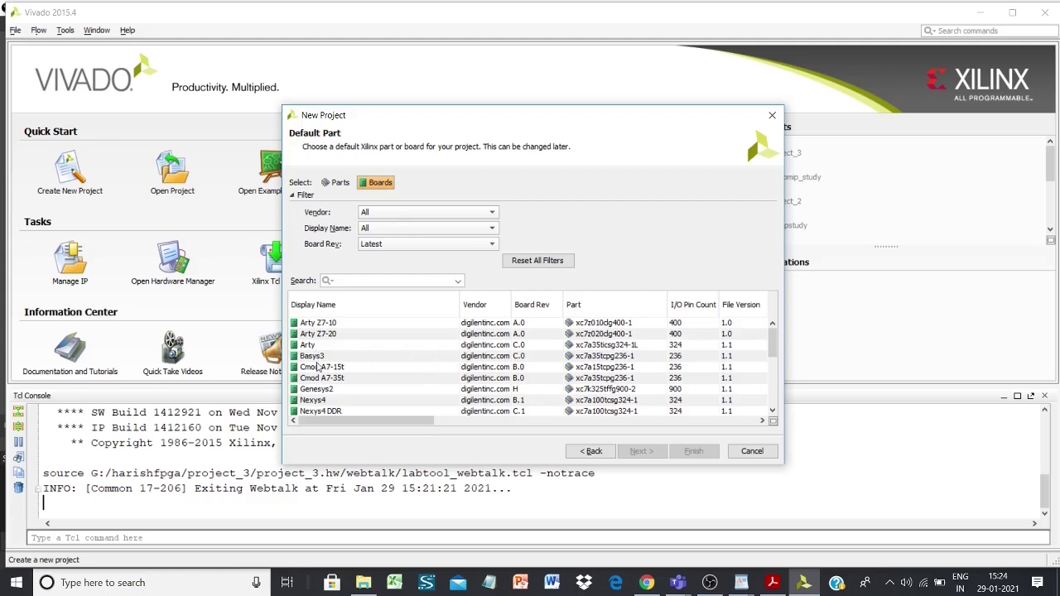
{"action": "left_click", "coordinate": [314, 359]}
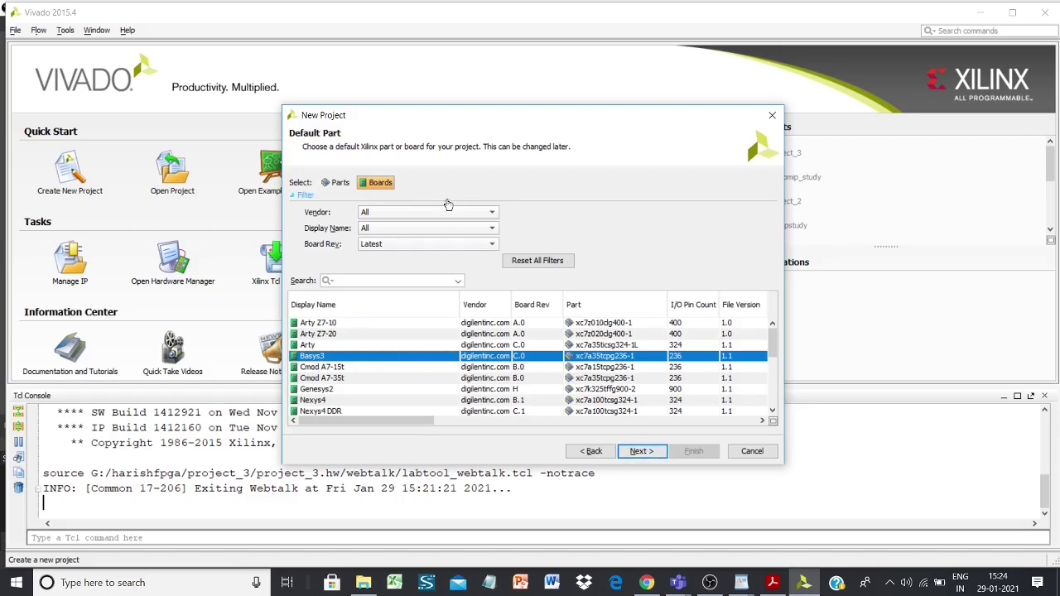
{"action": "left_click", "coordinate": [642, 451]}
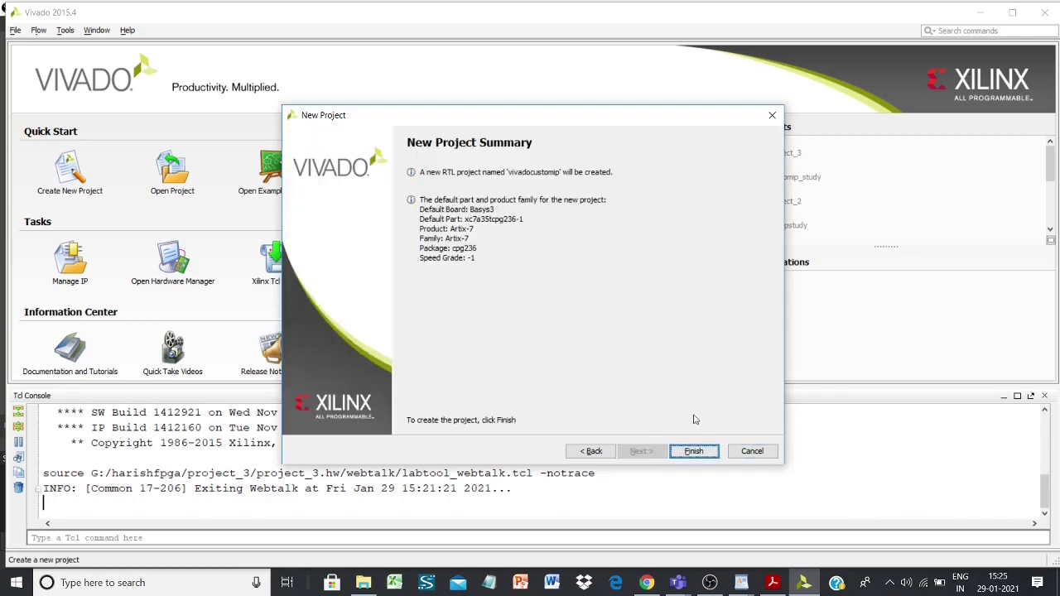
{"action": "left_click", "coordinate": [699, 449]}
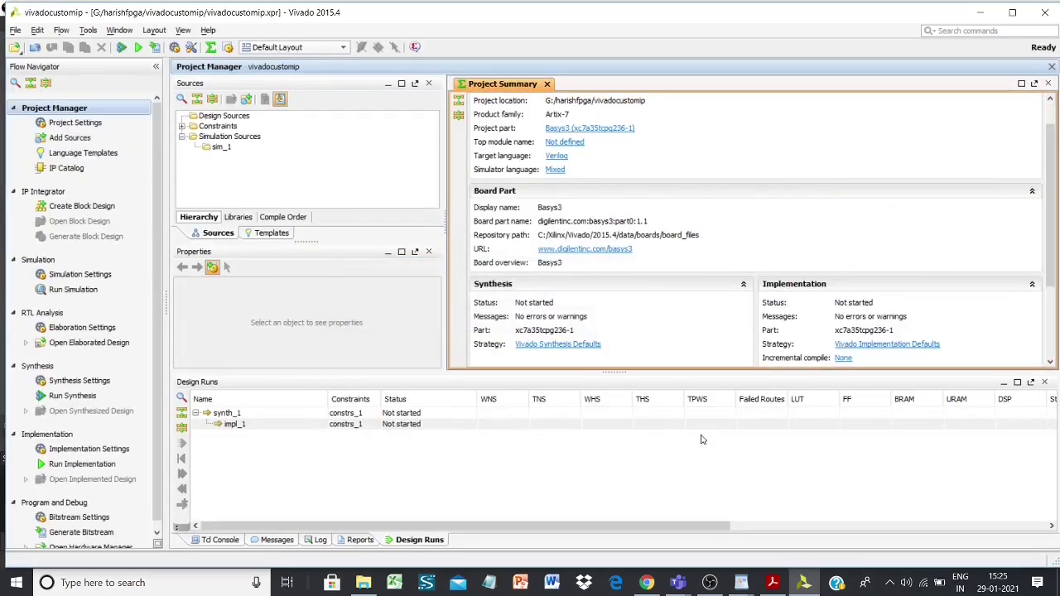
Step: Add a new Verilog design source named fifowr_ctlr, local to the project, and skip its module port definition
{"action": "right_click", "coordinate": [327, 148]}
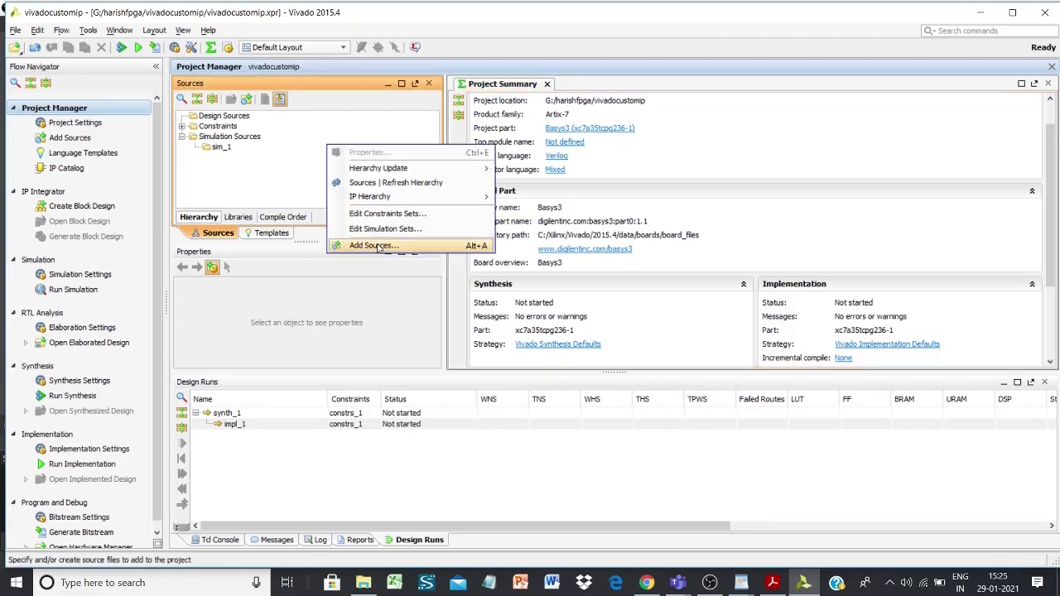
{"action": "left_click", "coordinate": [302, 132]}
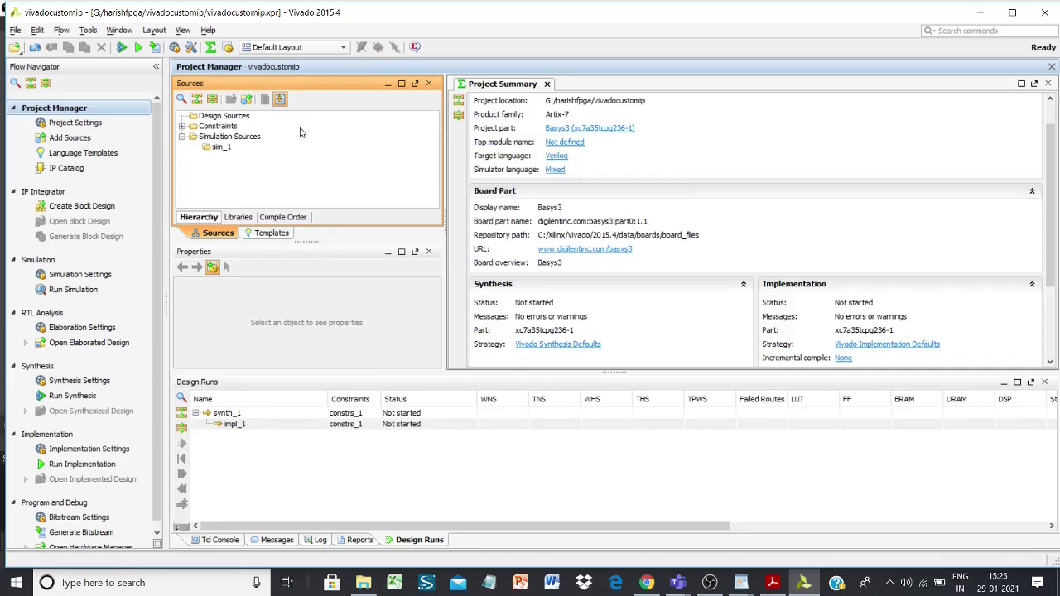
{"action": "right_click", "coordinate": [301, 132]}
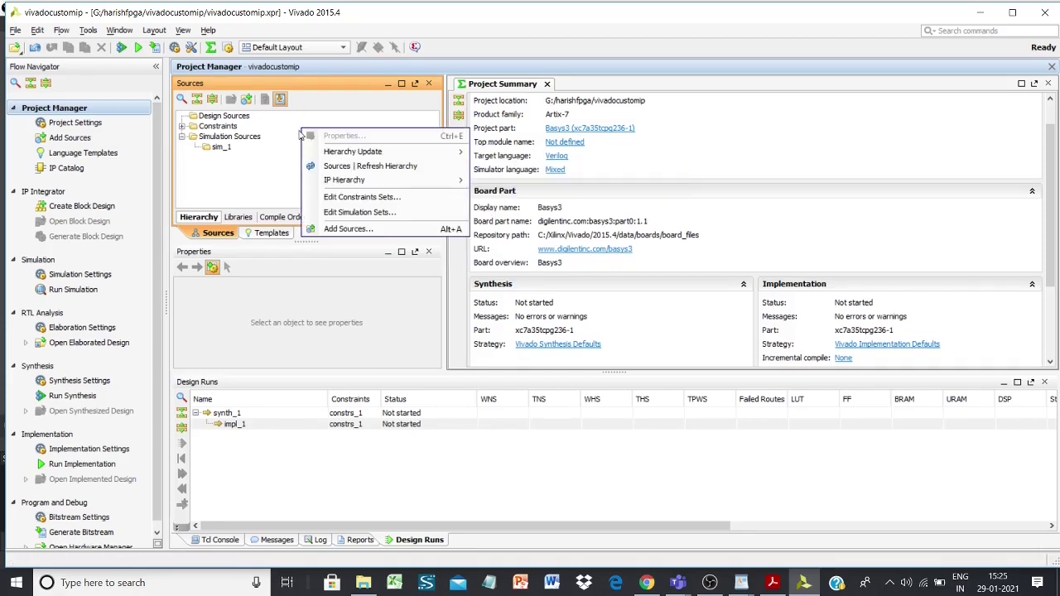
{"action": "left_click", "coordinate": [349, 230]}
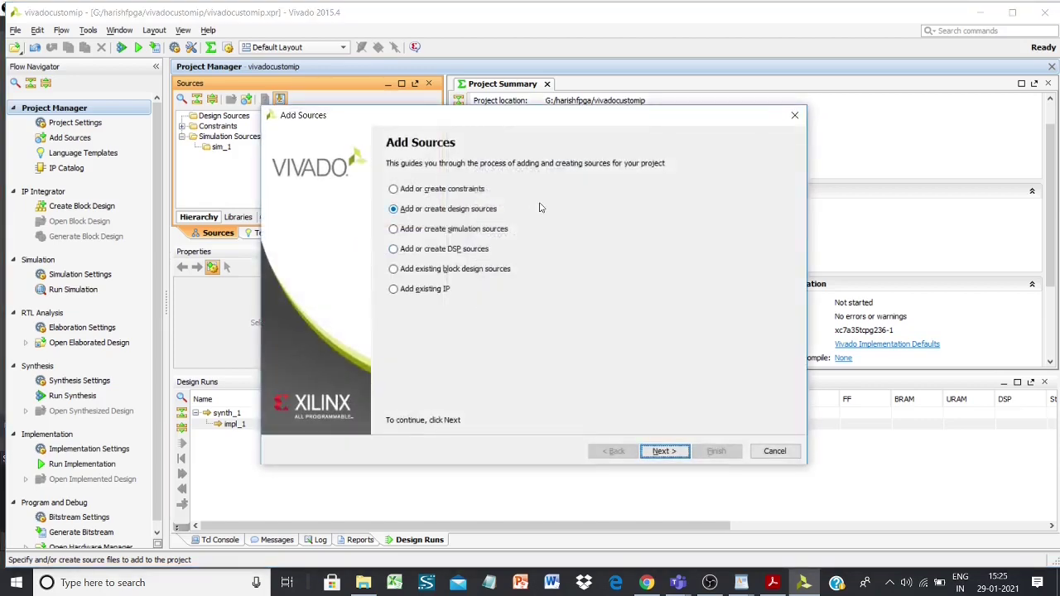
{"action": "left_click", "coordinate": [681, 453]}
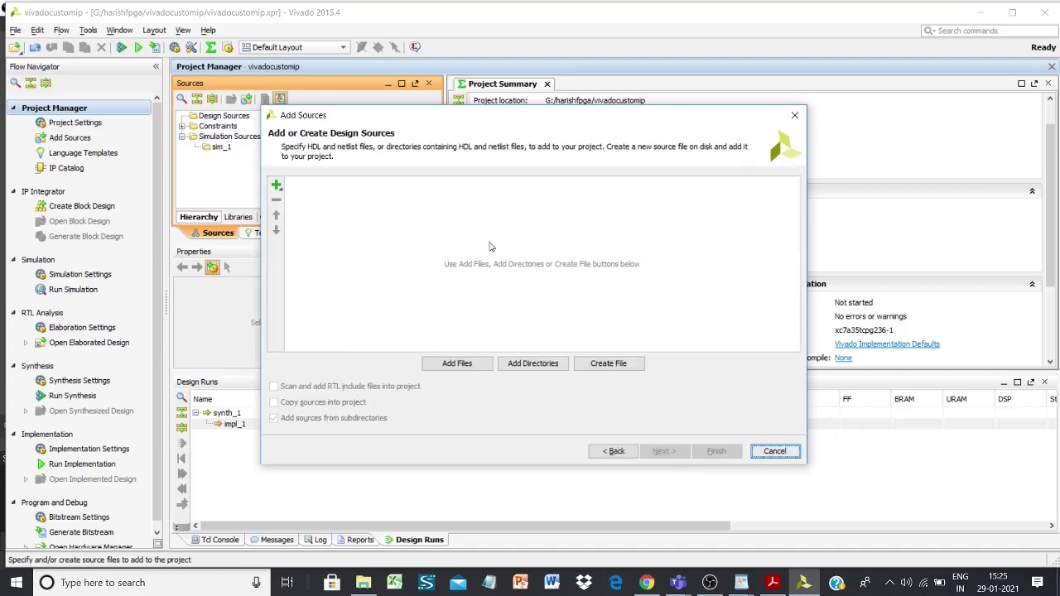
{"action": "left_click", "coordinate": [608, 365]}
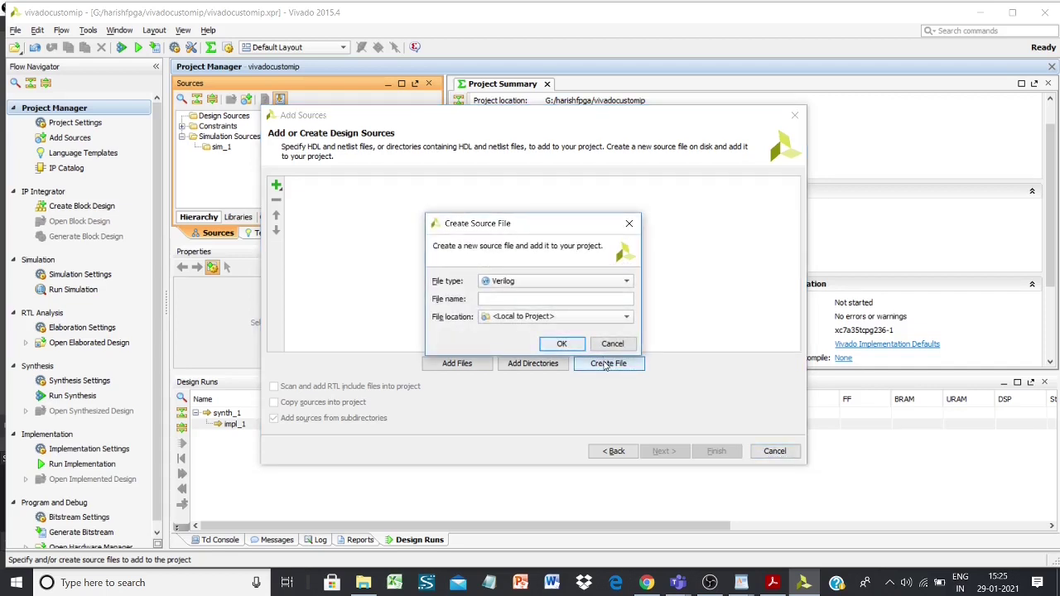
{"action": "type", "text": "fifowr"}
{"action": "type", "text": "ctlr"}
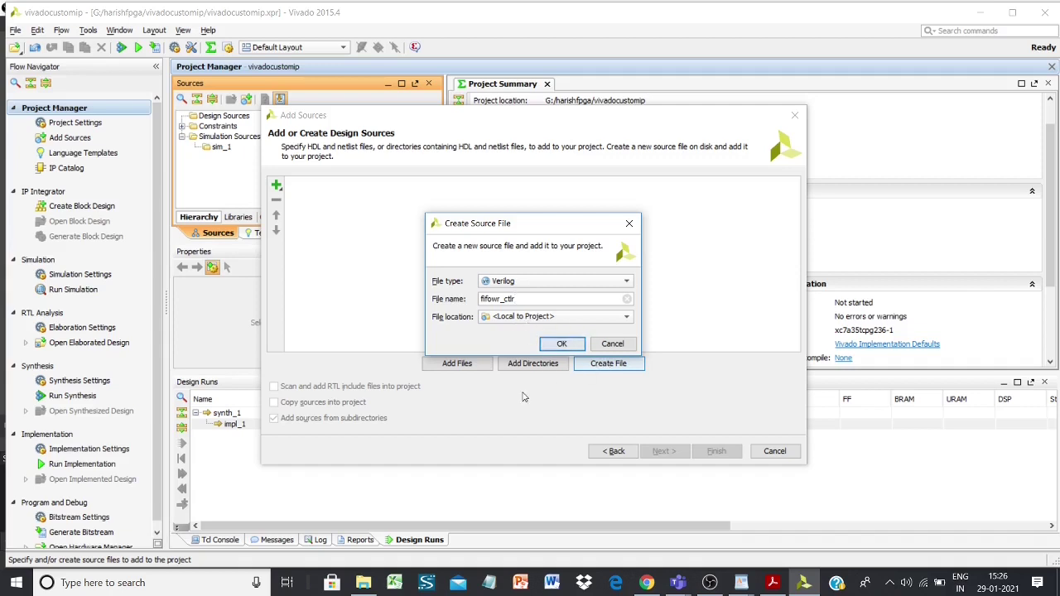
{"action": "left_click", "coordinate": [561, 345]}
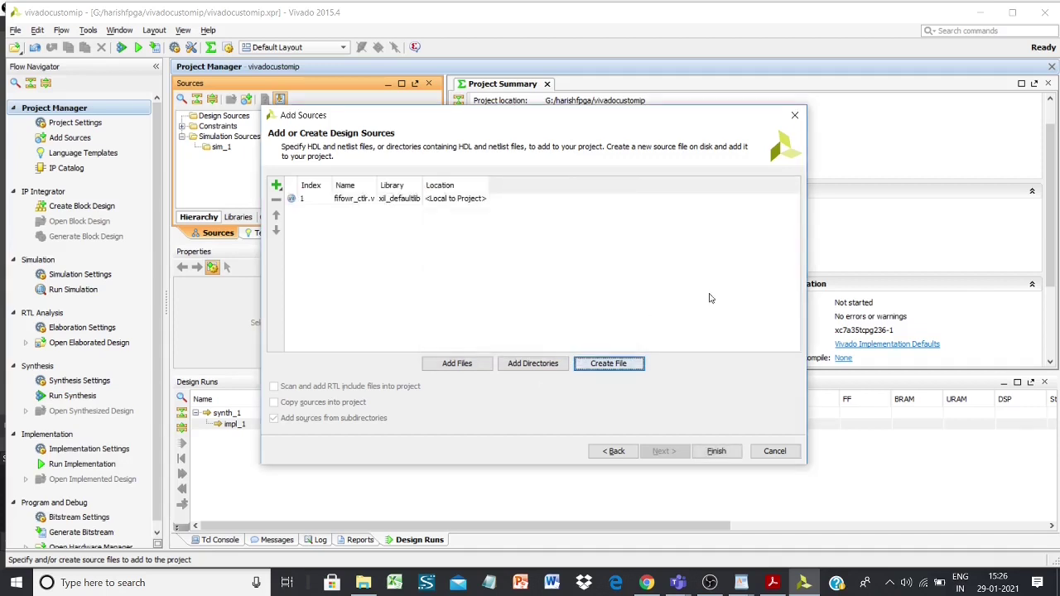
{"action": "left_click", "coordinate": [717, 451]}
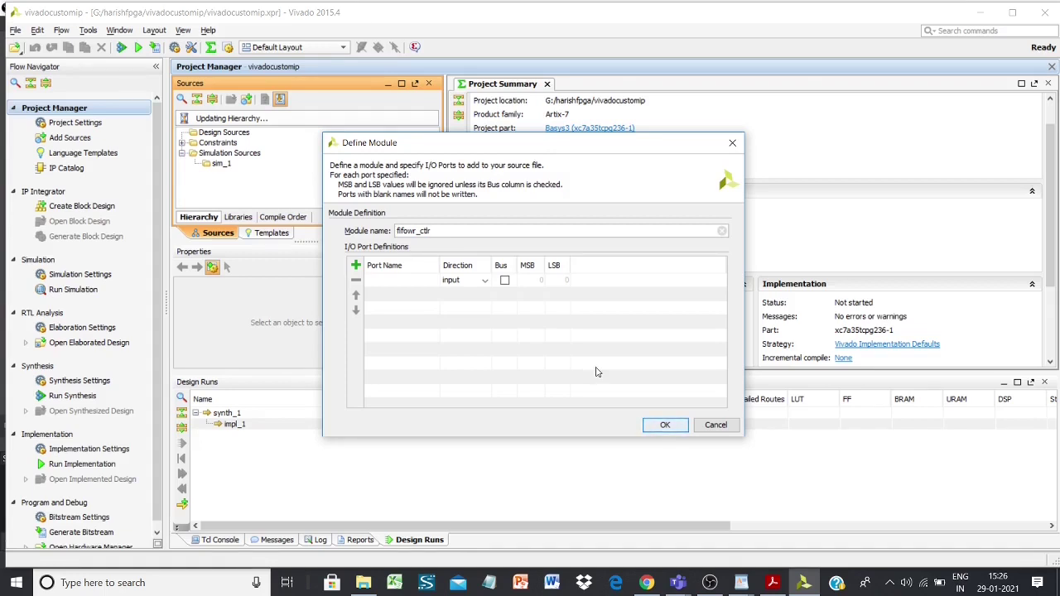
{"action": "left_click", "coordinate": [716, 425]}
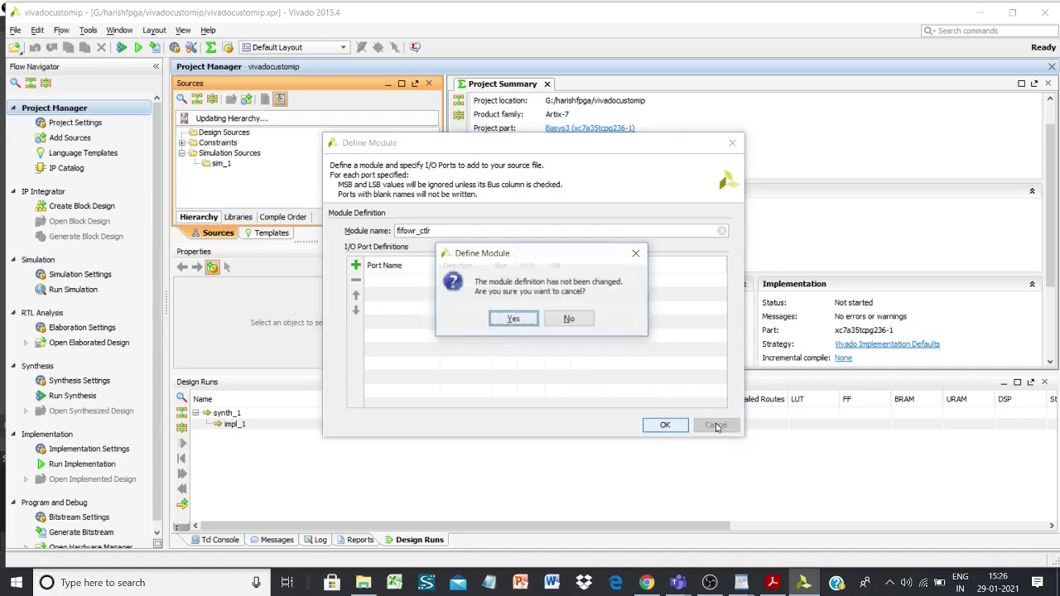
{"action": "left_click", "coordinate": [511, 321]}
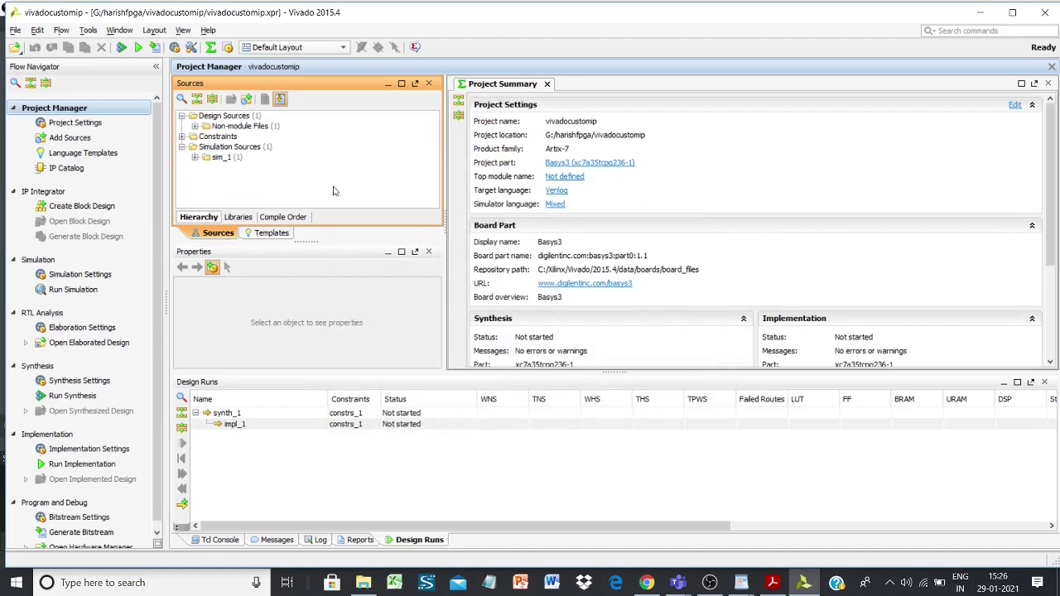
Step: Open fifowr_ctlr.v from the non-module design sources and show its editor as a maximized floating window
{"action": "left_click", "coordinate": [195, 125]}
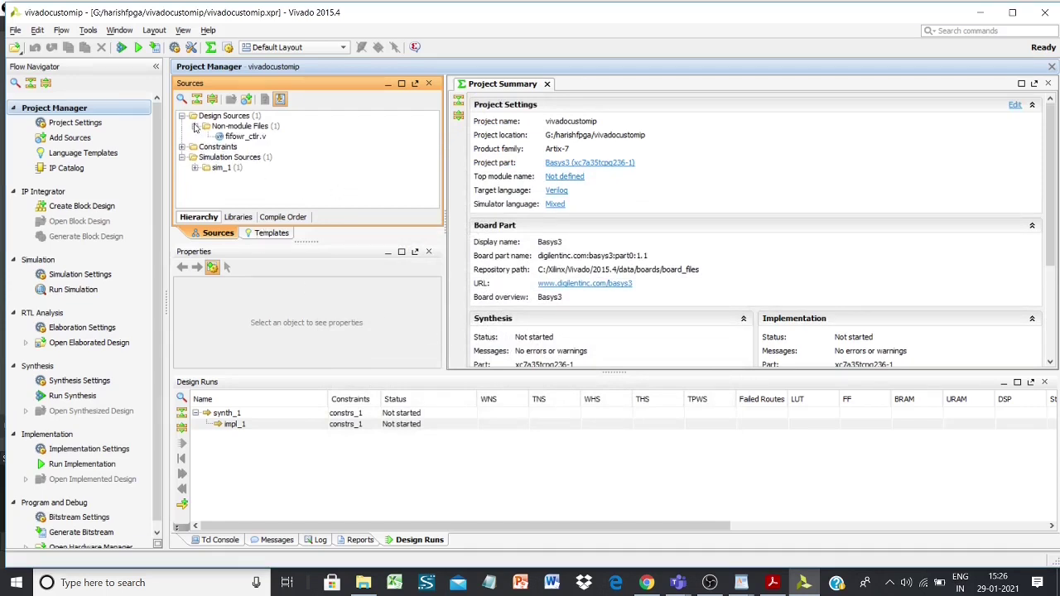
{"action": "left_click", "coordinate": [247, 137]}
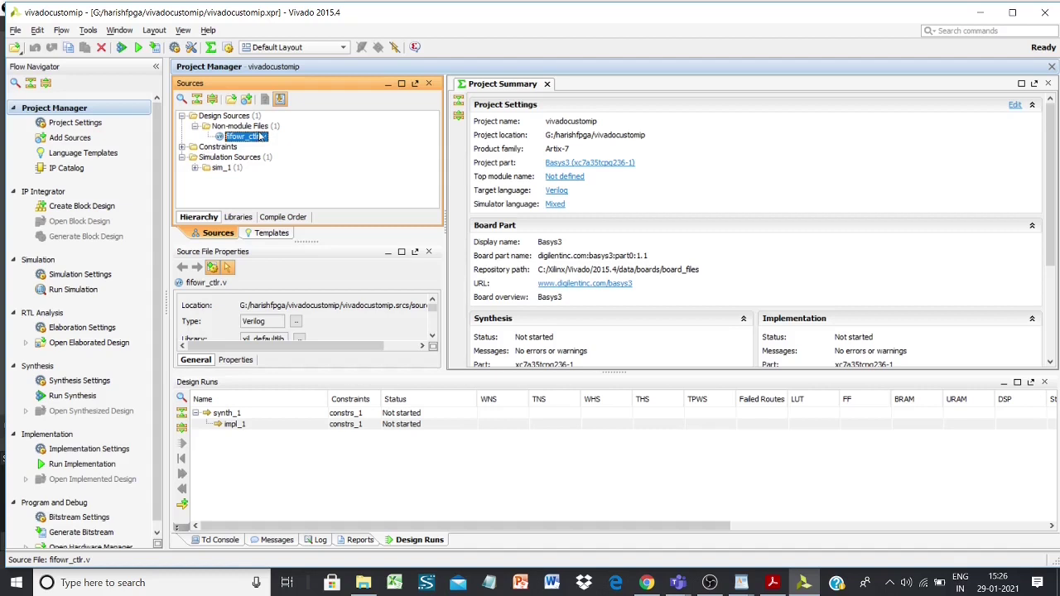
{"action": "right_click", "coordinate": [251, 142]}
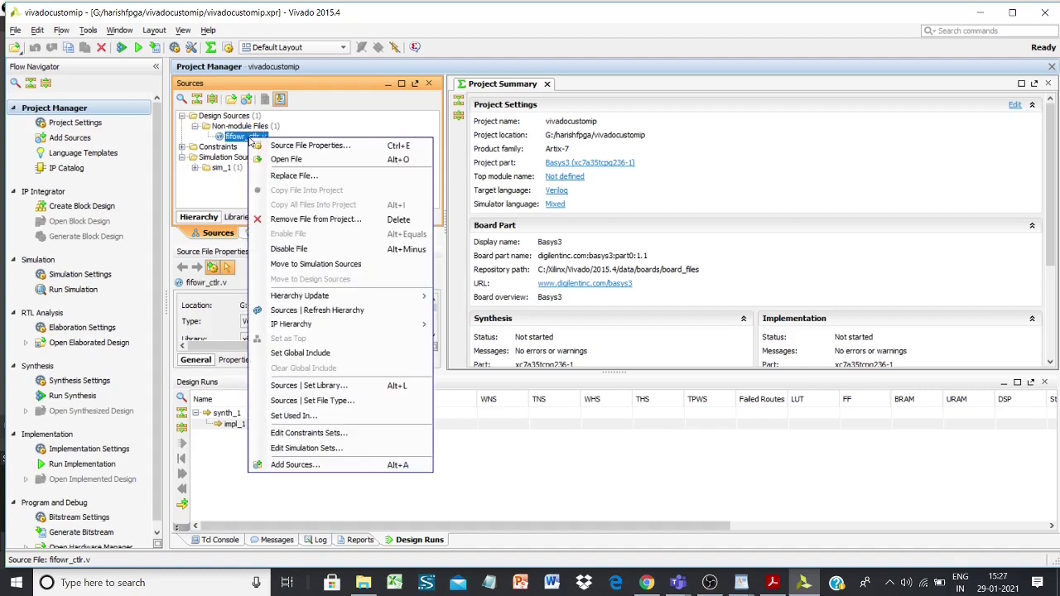
{"action": "left_click", "coordinate": [276, 160]}
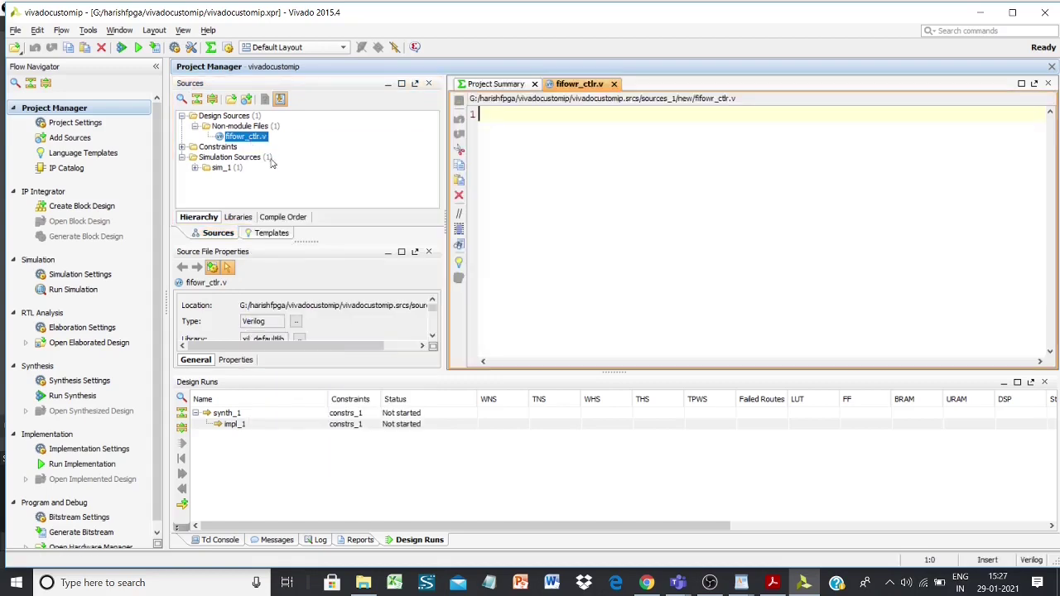
{"action": "left_click", "coordinate": [1022, 83]}
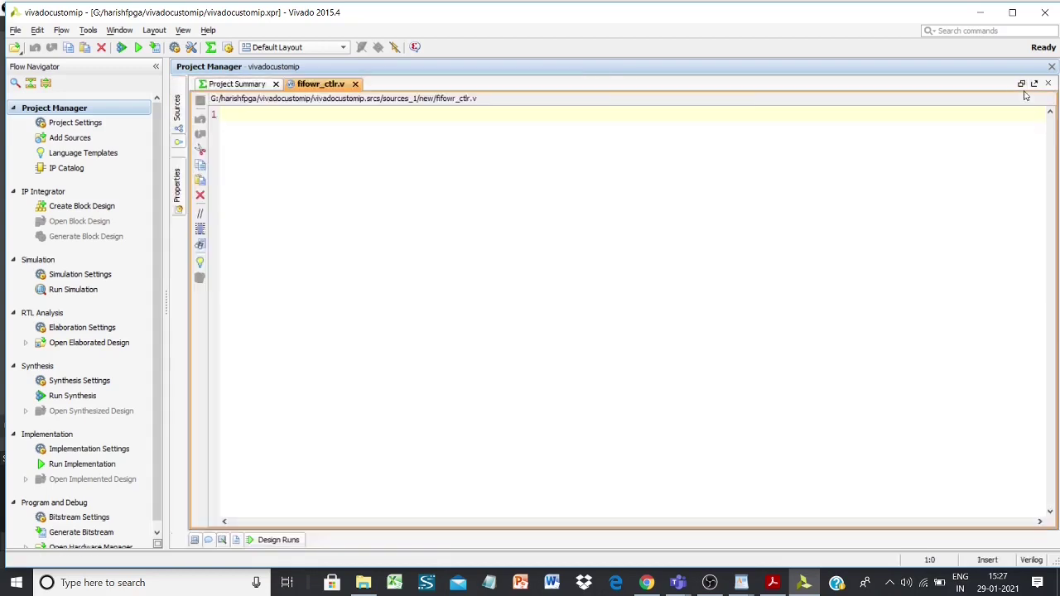
{"action": "left_click", "coordinate": [1035, 84]}
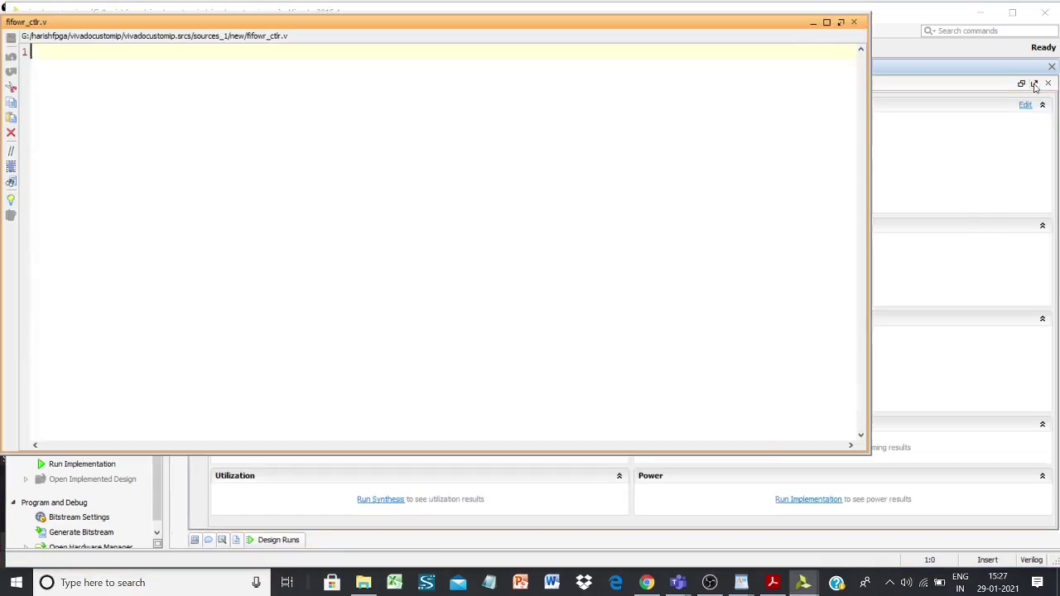
{"action": "left_click", "coordinate": [827, 23]}
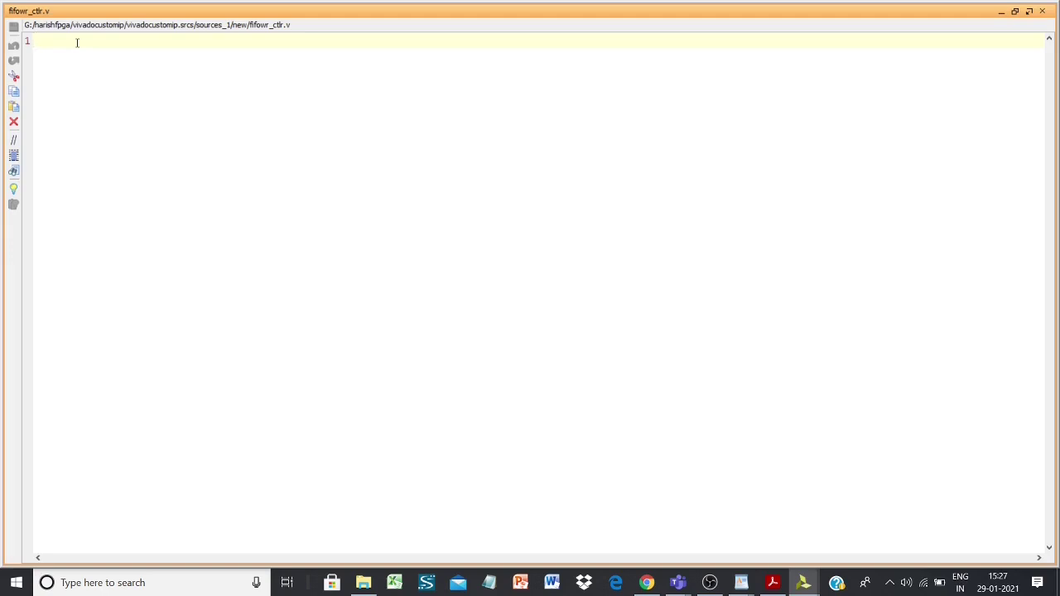
Step: Write the module header with the port list rst,clk,full,do_wrwd,wen_out,werr_out
{"action": "type", "text": "module(rst,clk"}
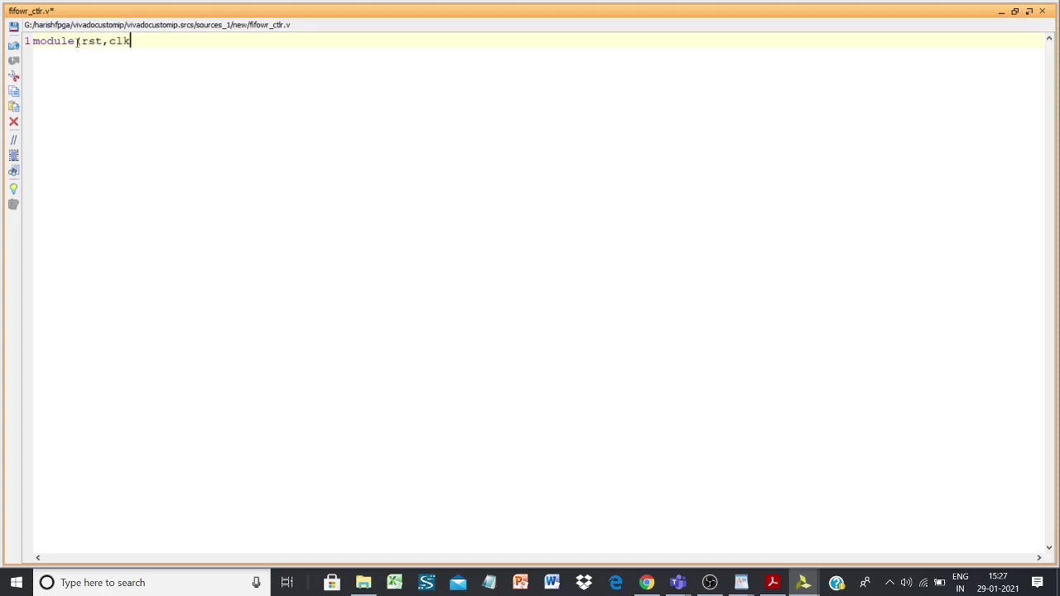
{"action": "type", "text": ",full,do_wrwd,wen_out,we"}
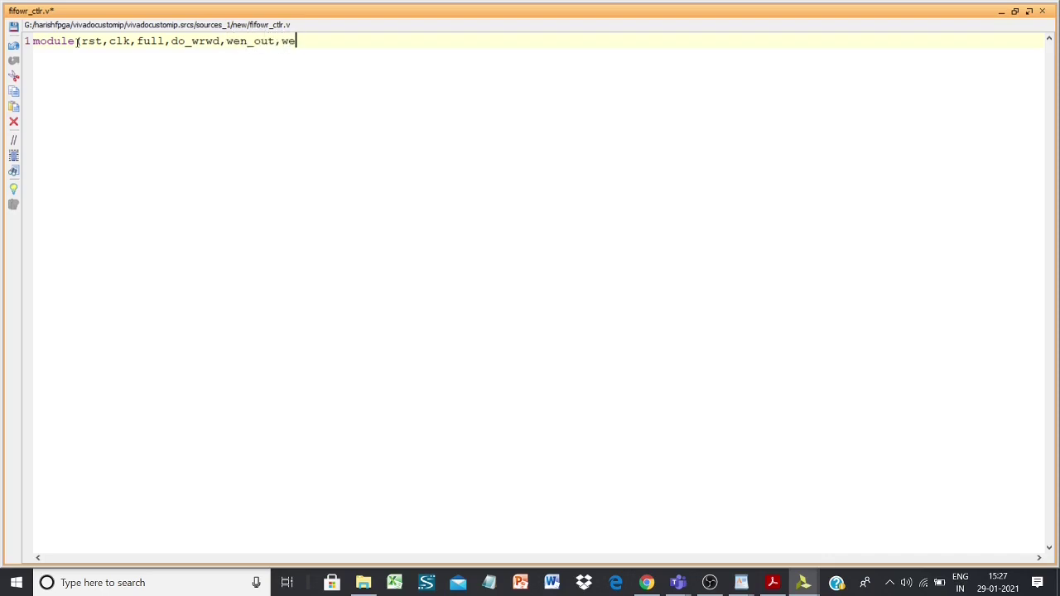
{"action": "type", "text": "rr_out)"}
{"action": "type", "text": "; "}
Step: Declare rst,clk,full,do_wrwd as inputs and wen_out, werr_out as outputs on separate lines below the module header
{"action": "type", "text": "input"}
{"action": "type", "text": " rst,cl"}
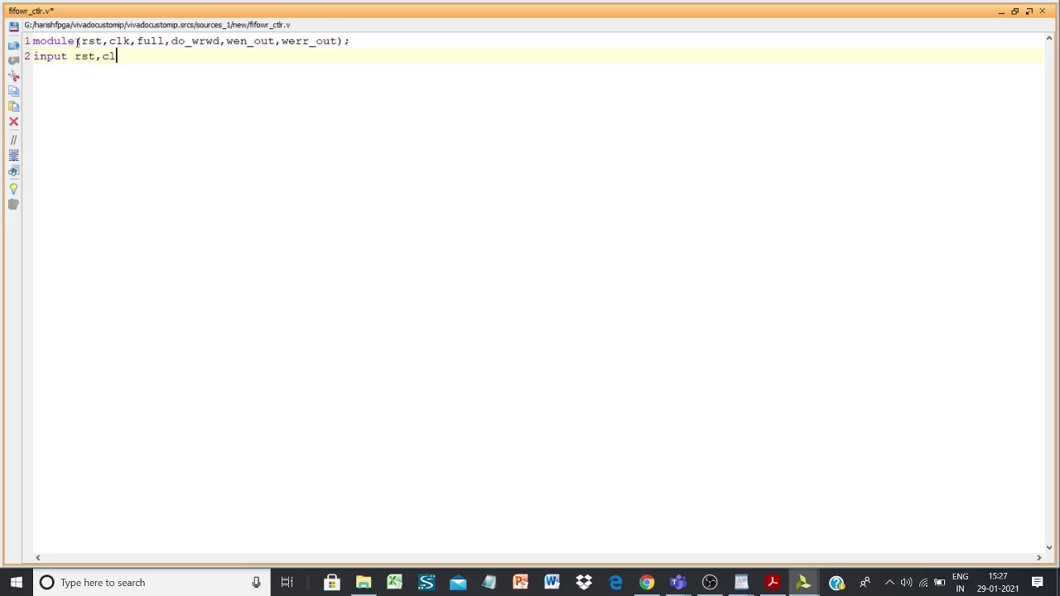
{"action": "type", "text": "k,full,do_wrwd"}
{"action": "type", "text": ";"}
{"action": "key", "text": "Return"}
{"action": "type", "text": "output"}
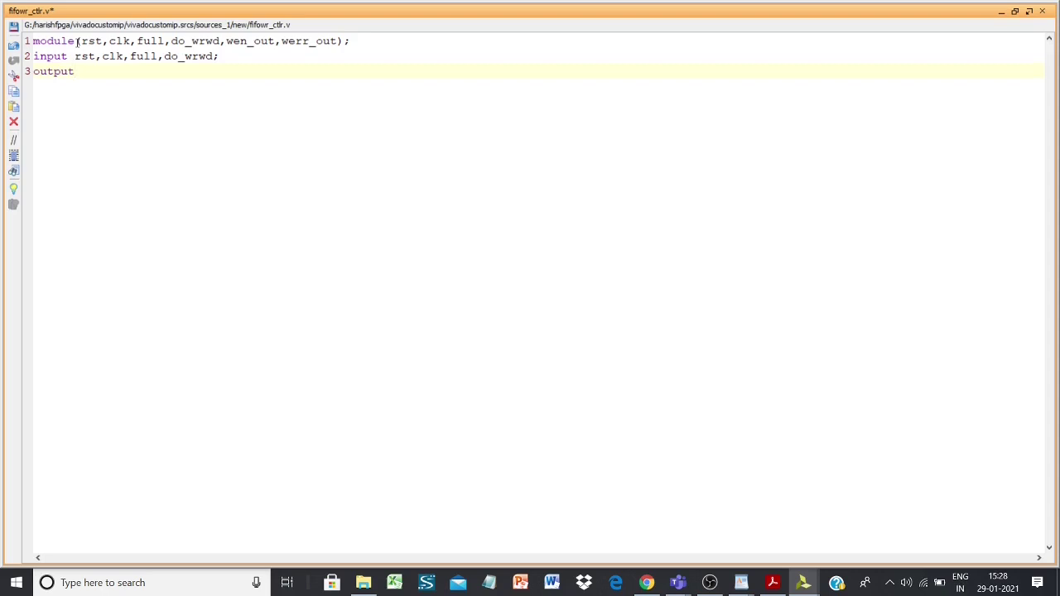
{"action": "type", "text": "wen_out, werr_out;"}
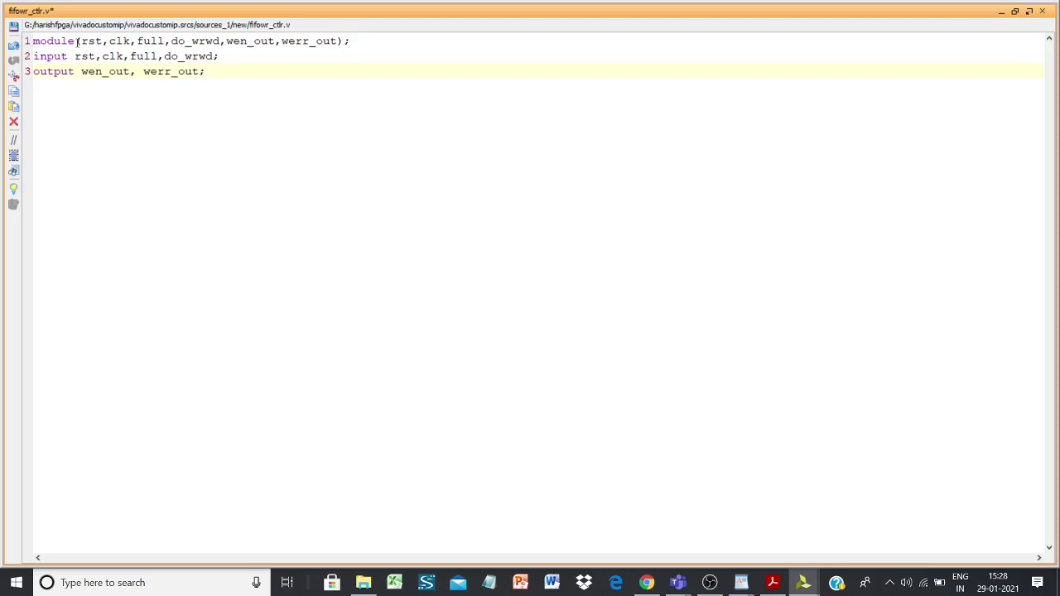